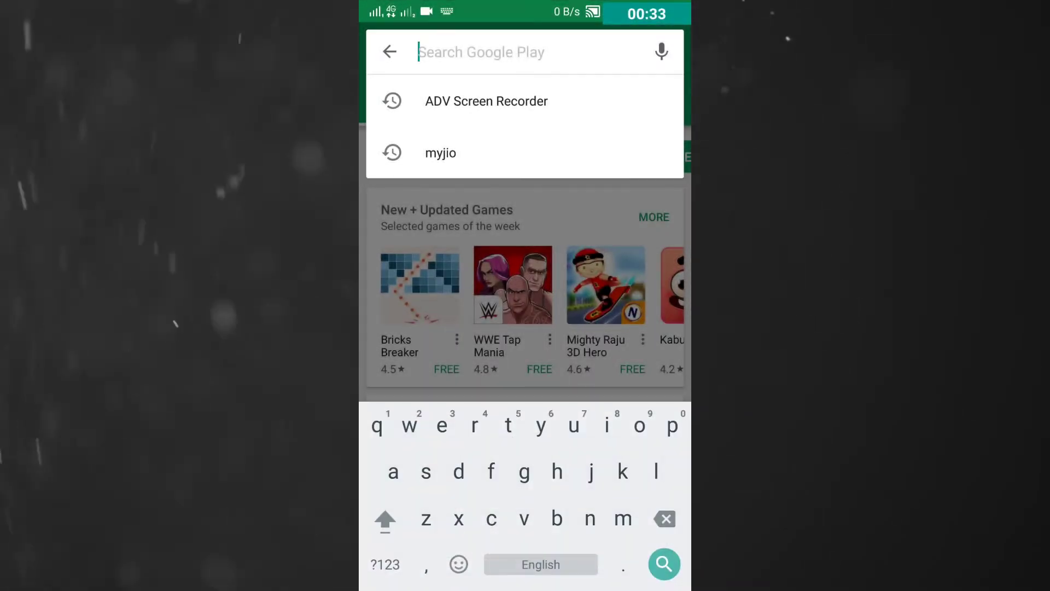
type("dis")
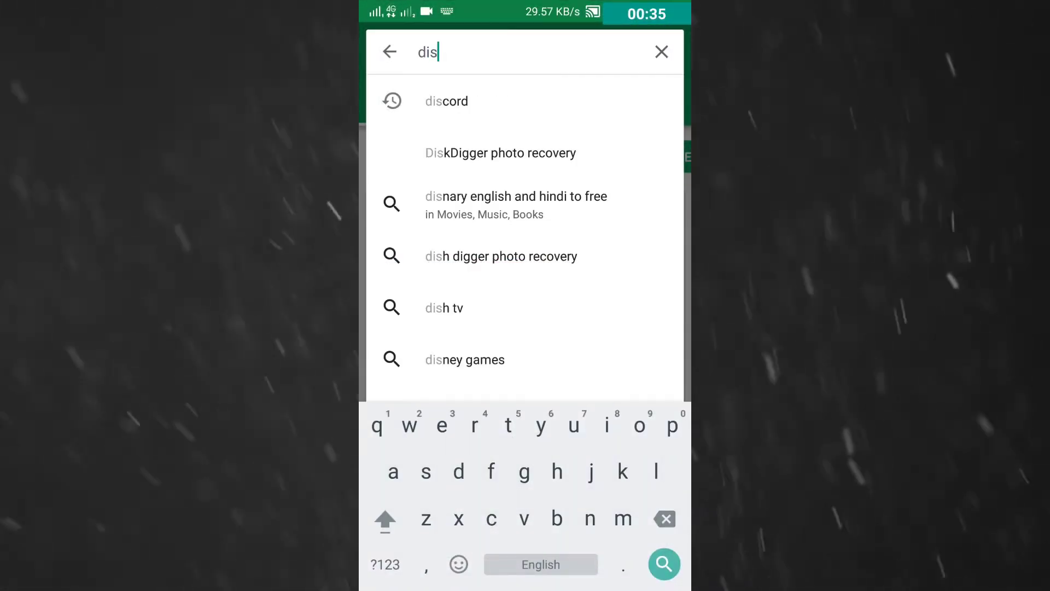
Step: Search the Play Store for 'discord' and launch Discord - Chat for Gamers
left_click(460, 101)
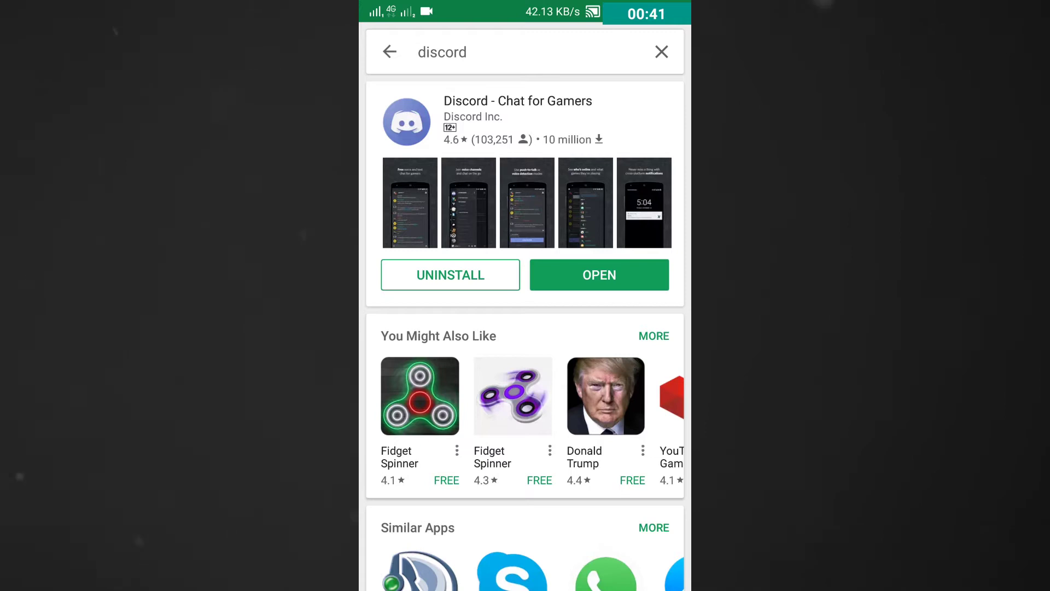
left_click(599, 275)
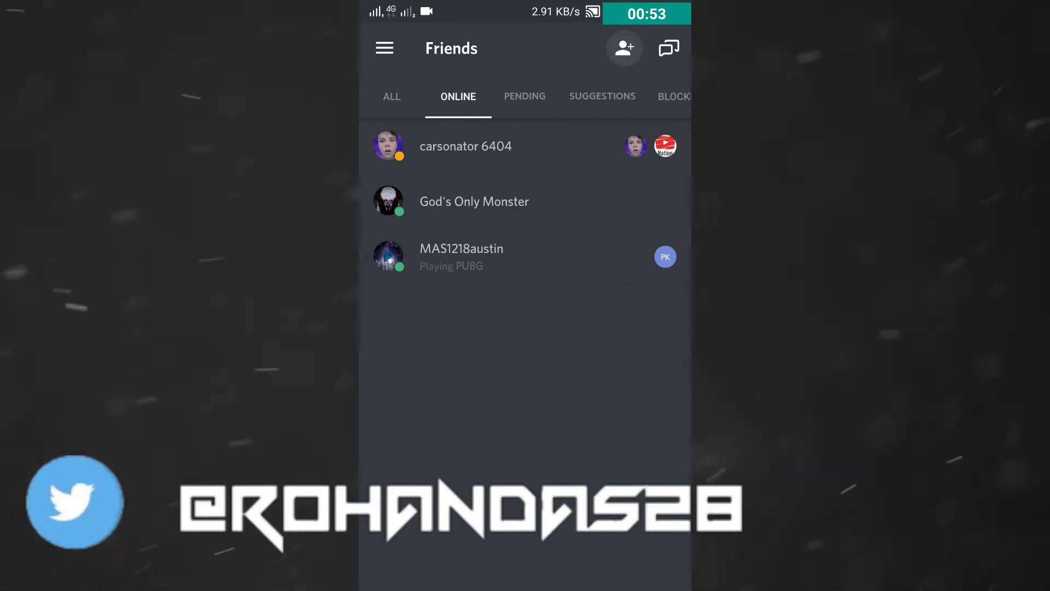
Step: Peek at Add Friend, then flip through the All, Online and Blocked friend tabs
left_click(624, 48)
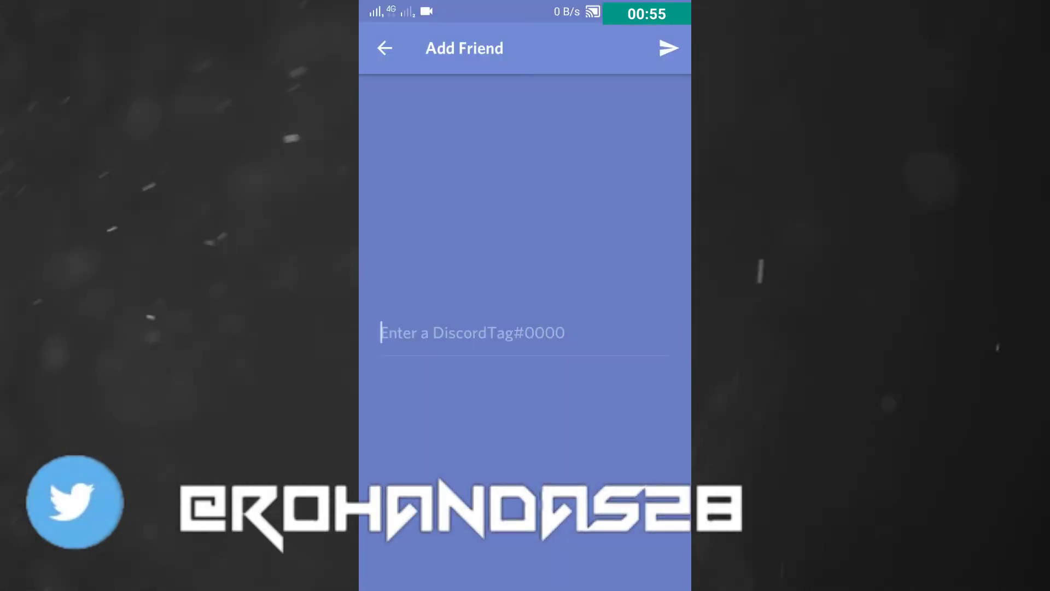
left_click(384, 49)
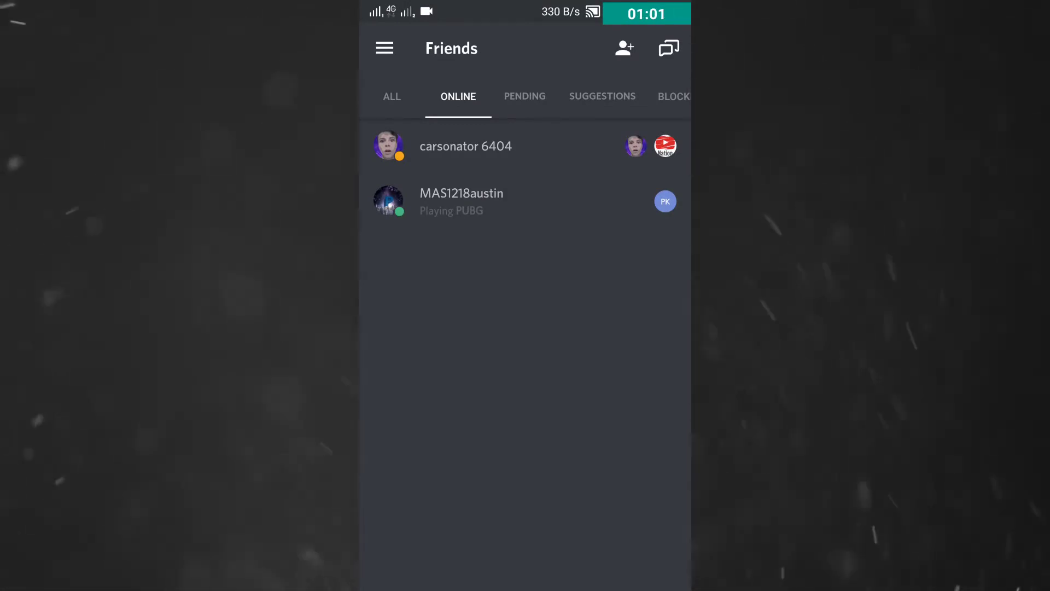
left_click(392, 96)
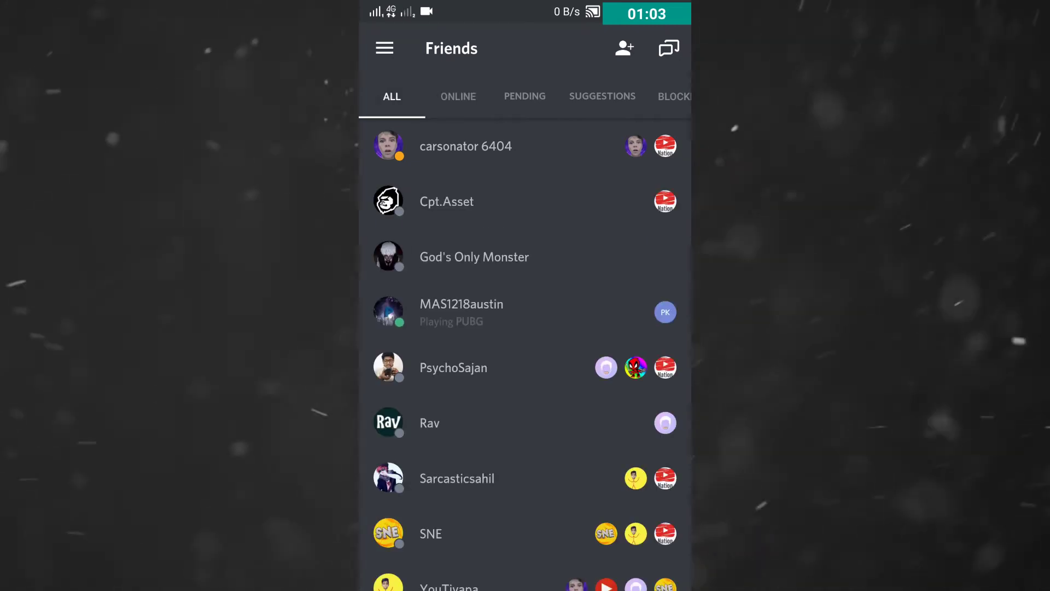
left_click(458, 96)
left_click(391, 97)
scroll(525, 353, "down", 1)
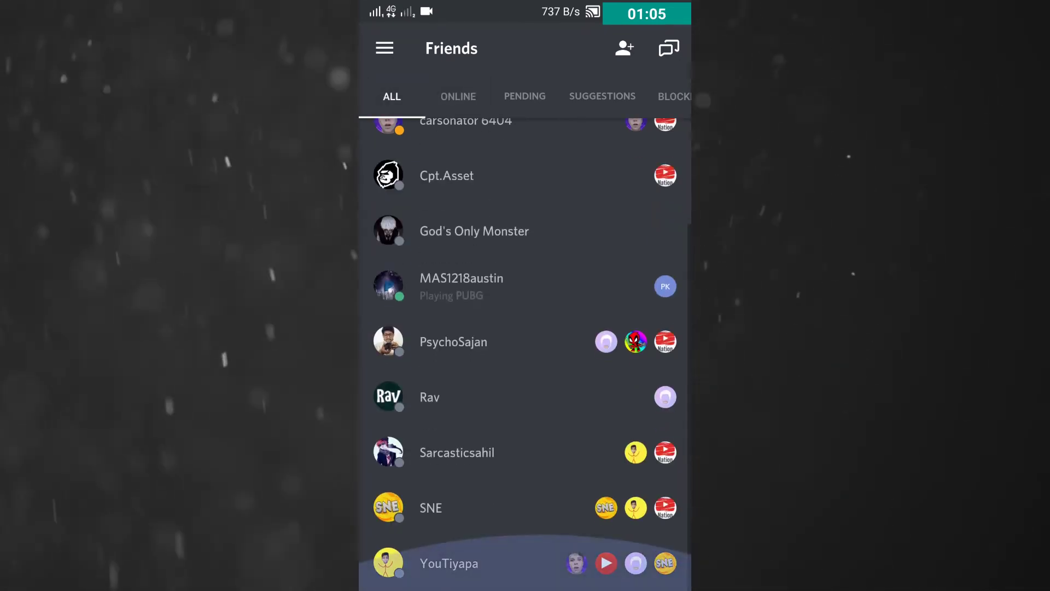
scroll(525, 354, "up", 1)
scroll(525, 353, "up", 2)
scroll(526, 353, "down", 3)
left_click(457, 96)
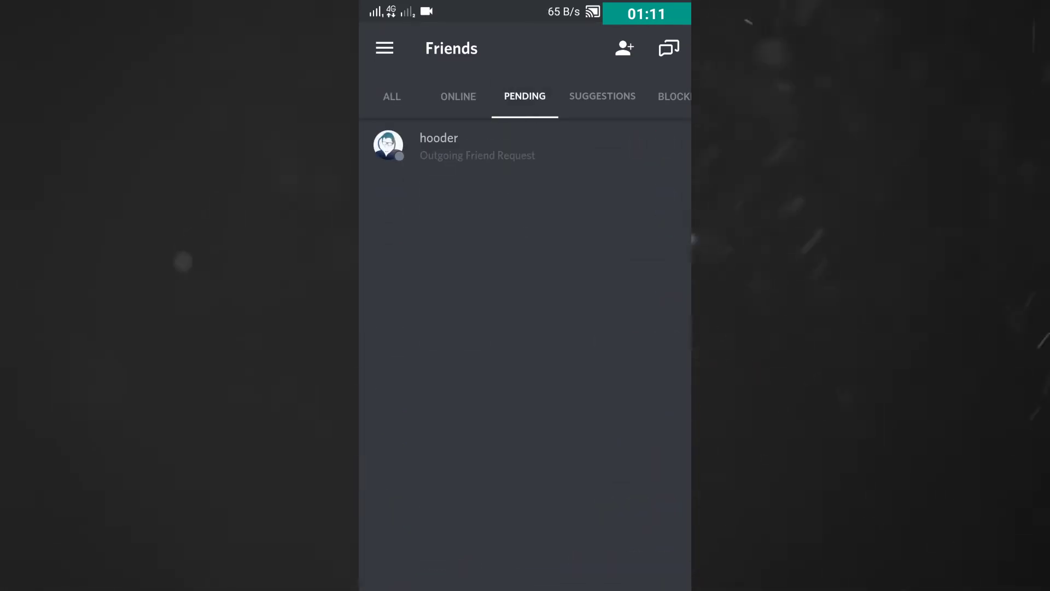
left_click(658, 96)
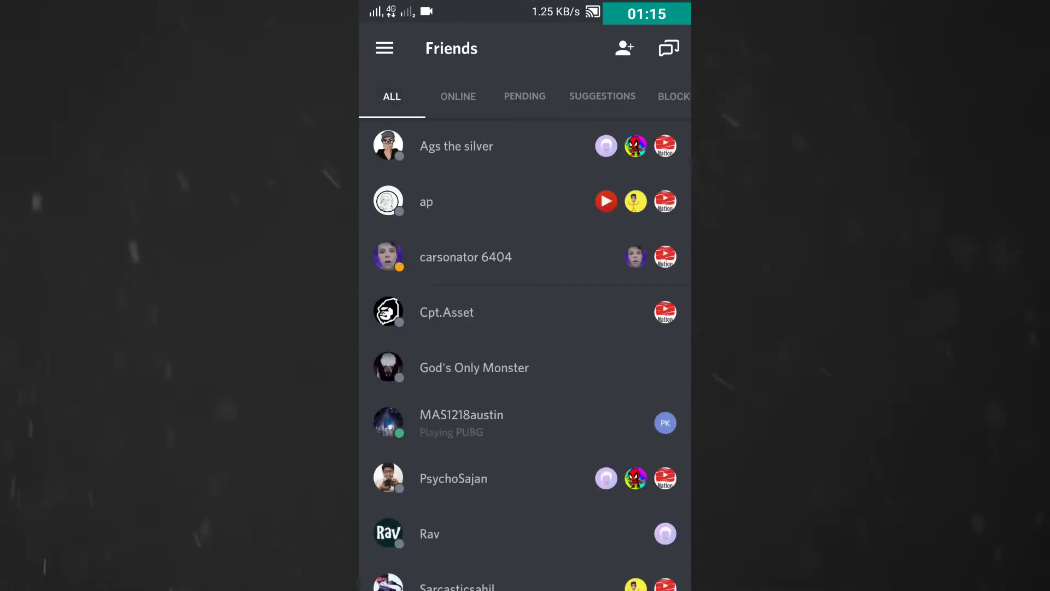
Step: Open and close the servers and direct messages drawer a few times, leaving it open
left_click(384, 47)
left_click(662, 328)
left_click(385, 47)
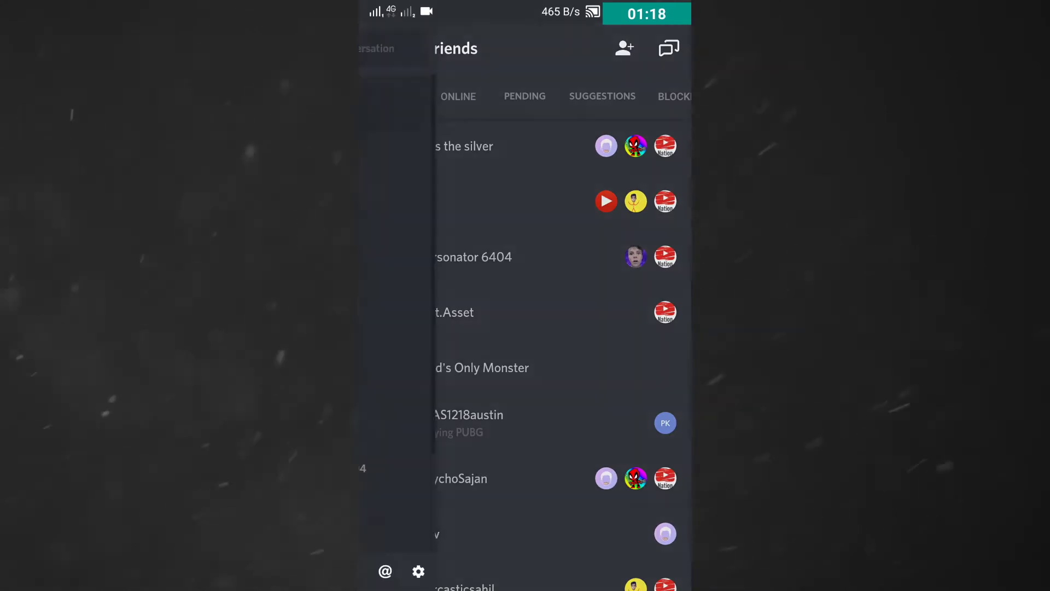
scroll(530, 328, "down", 3)
scroll(530, 329, "up", 3)
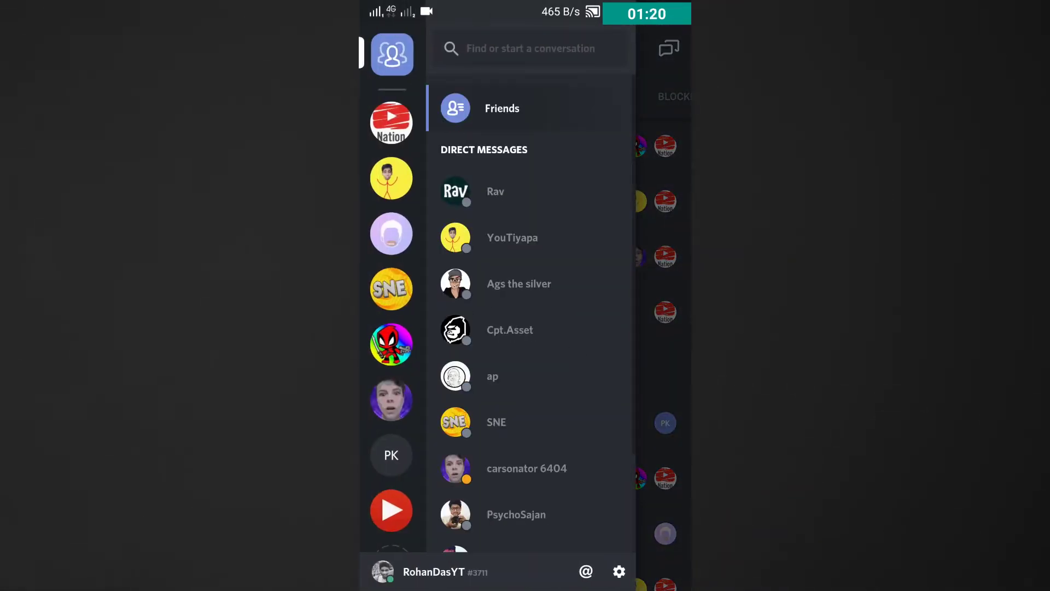
scroll(530, 329, "down", 3)
left_click(663, 328)
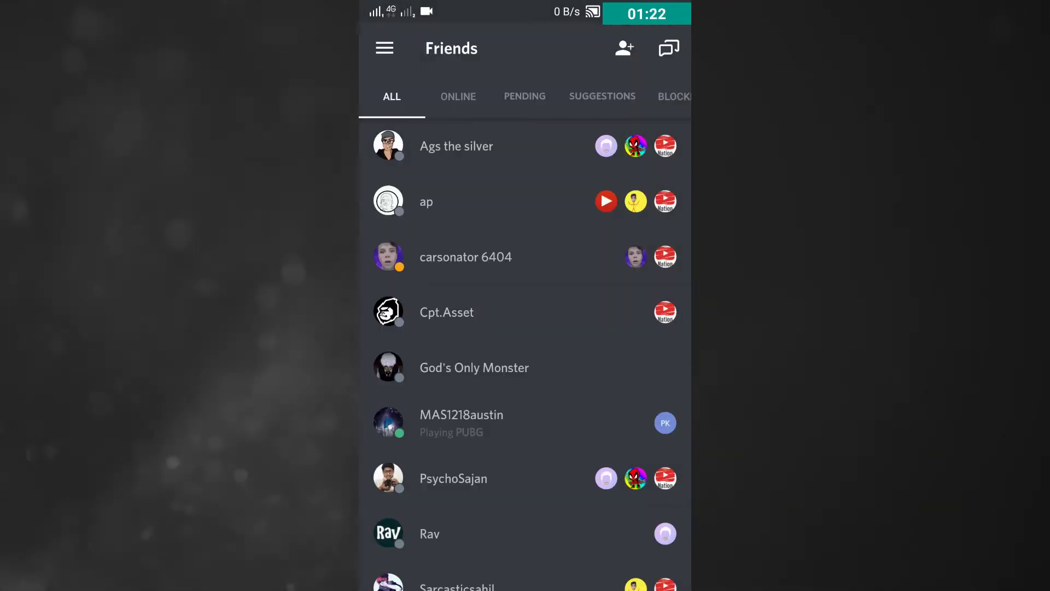
left_click(384, 48)
scroll(530, 328, "up", 3)
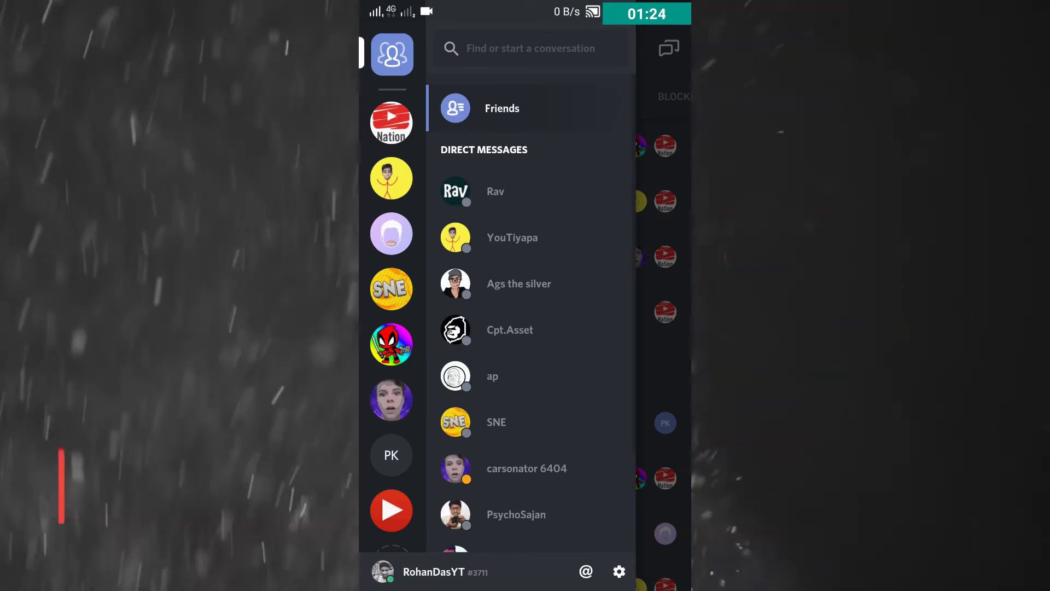
scroll(391, 287, "down", 1)
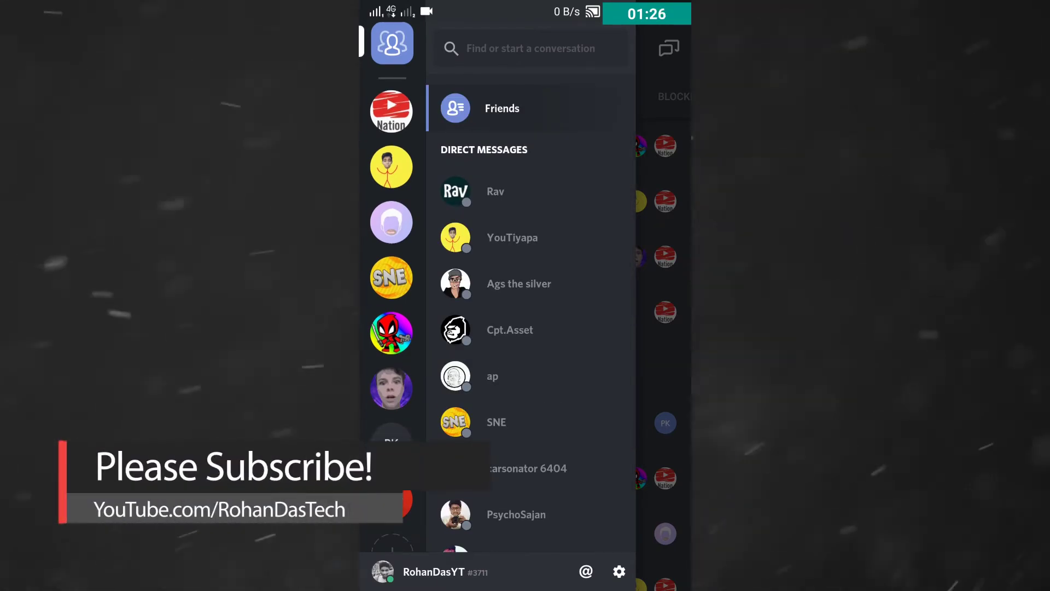
Step: Enter YouTube Nation and toggle its channel list to check #bot chat and Private
left_click(391, 117)
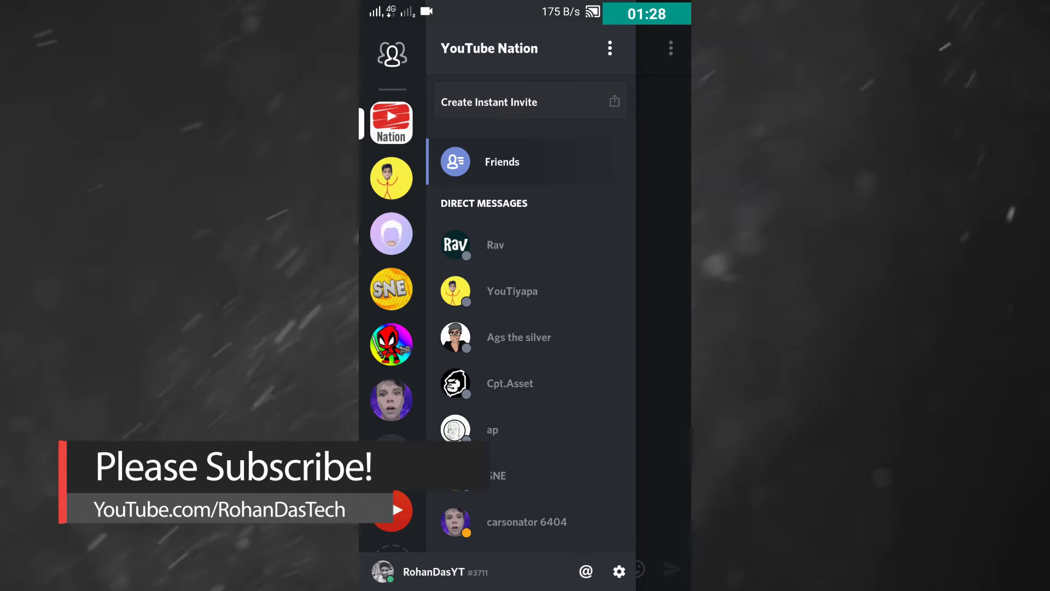
left_click_drag(574, 328, 377, 328)
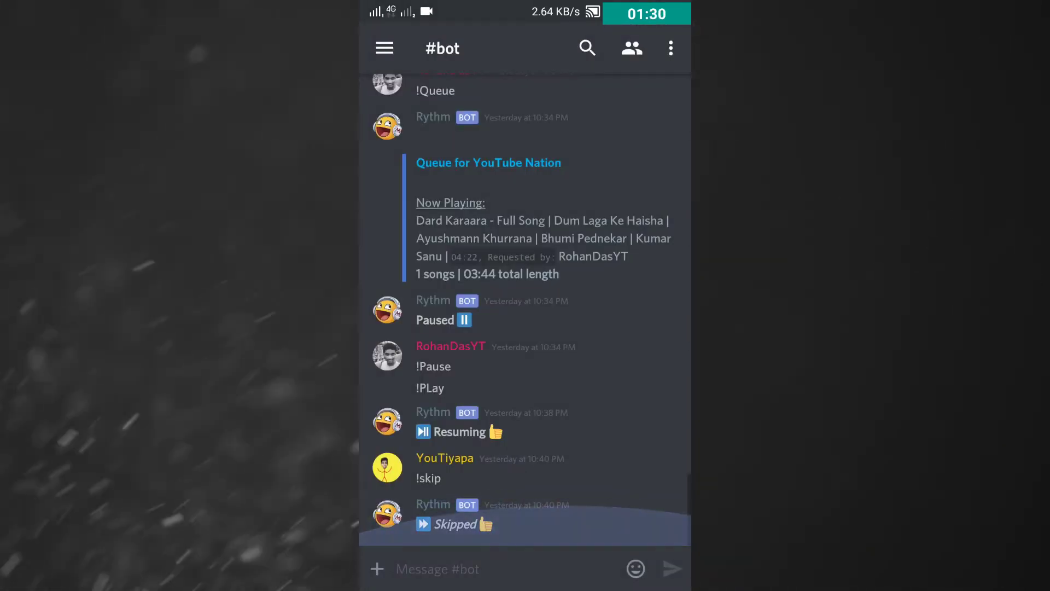
left_click(384, 47)
scroll(529, 328, "down", 5)
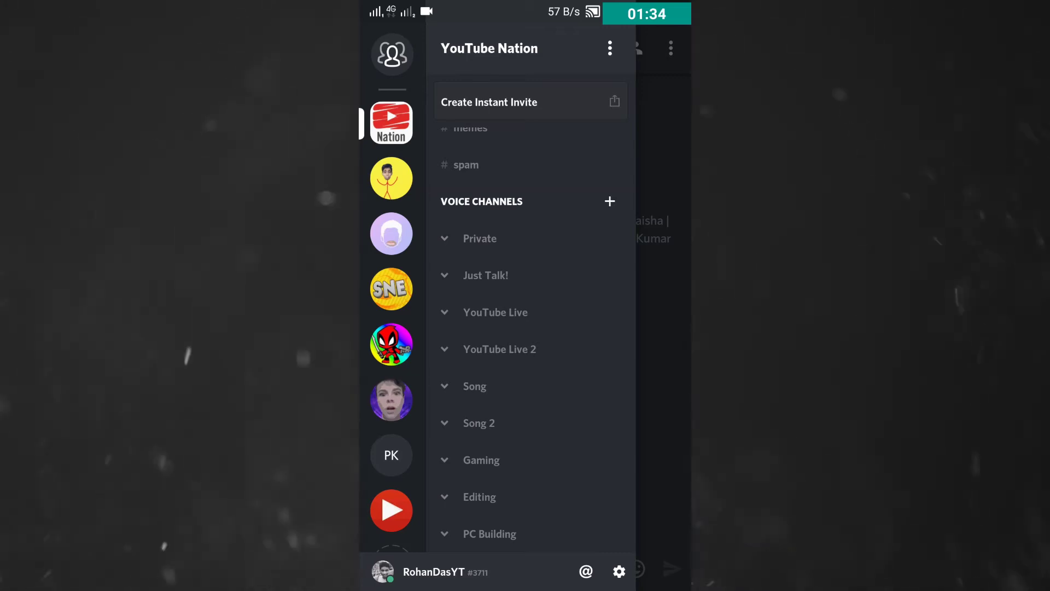
scroll(529, 328, "up", 5)
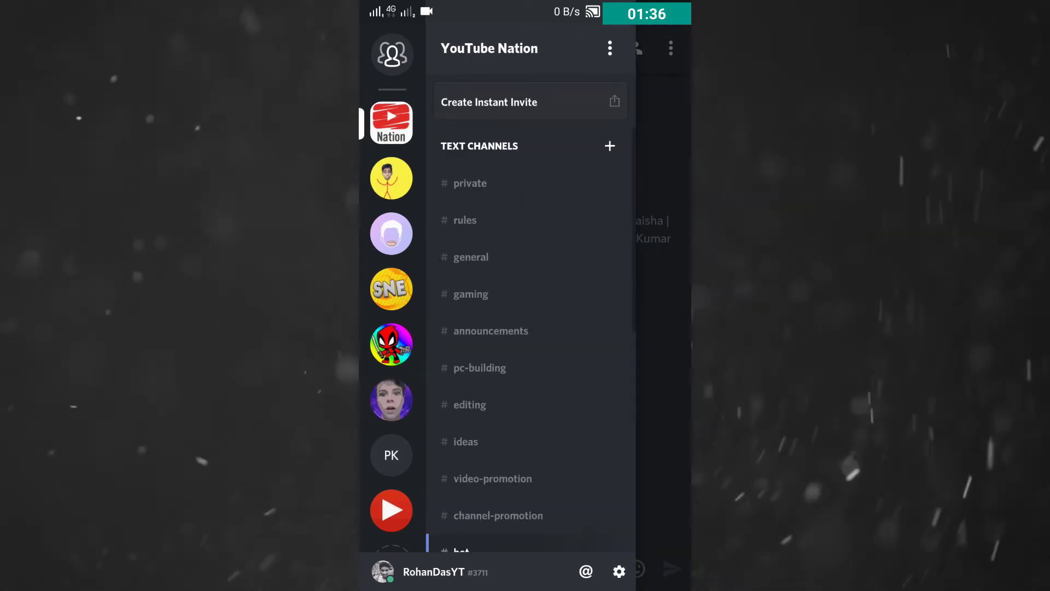
left_click_drag(574, 328, 378, 329)
left_click(385, 48)
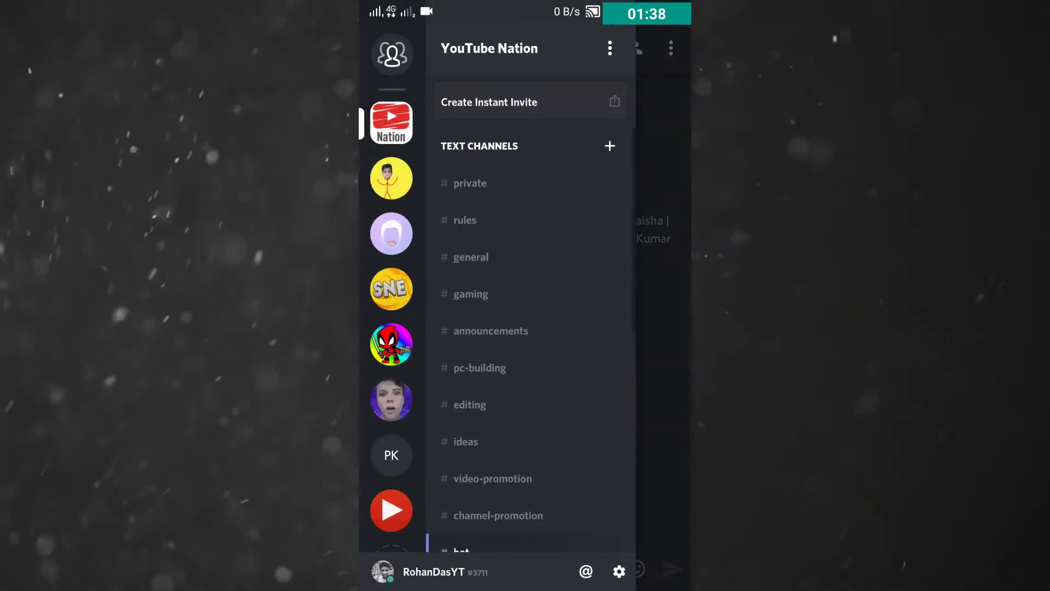
left_click_drag(575, 328, 377, 329)
left_click(383, 48)
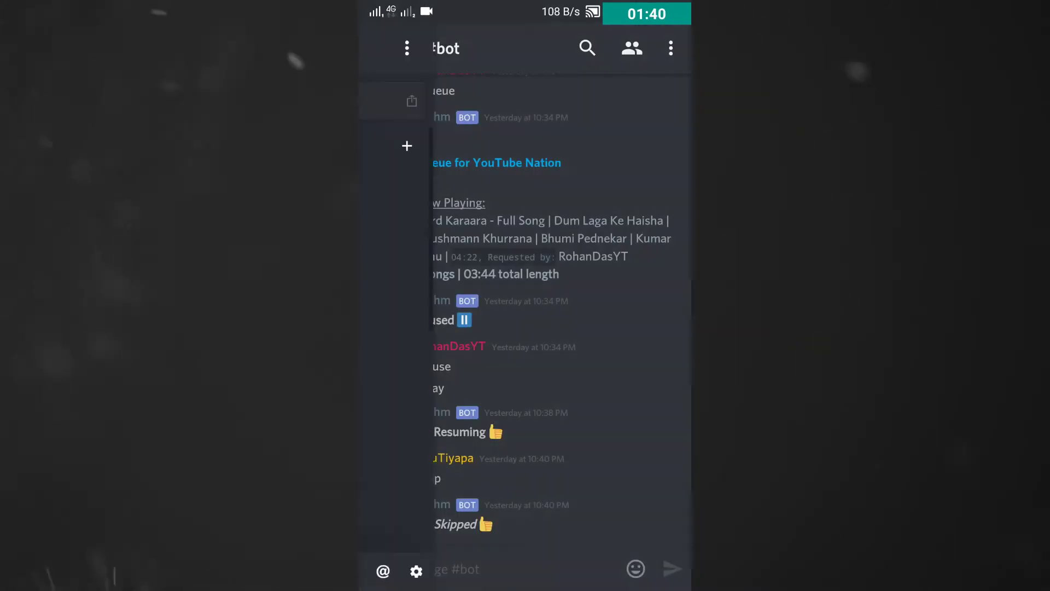
scroll(529, 328, "down", 5)
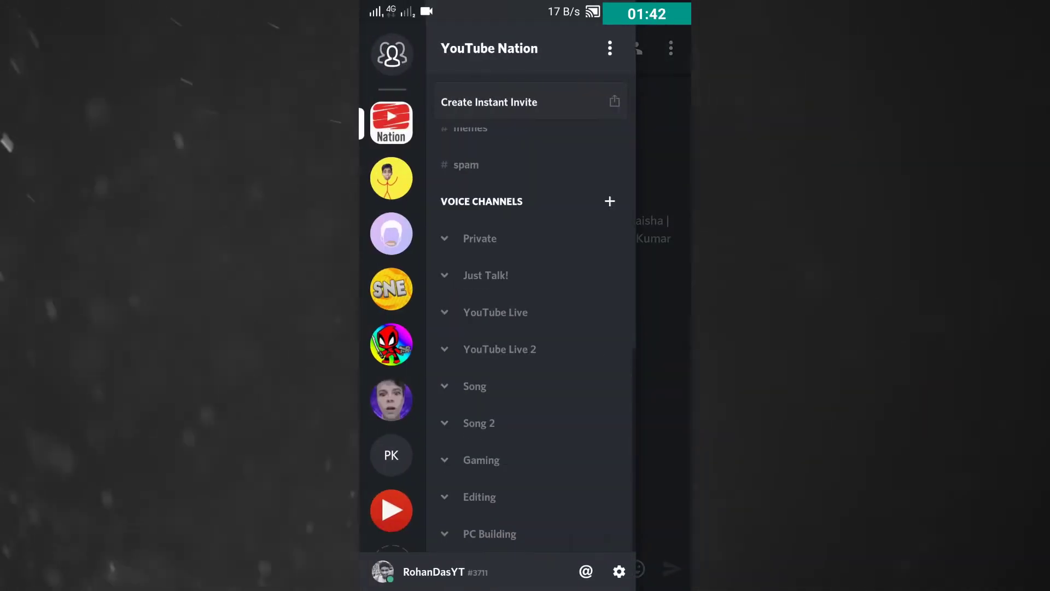
Step: Connect to the Private voice channel, then go back to the channel list
left_click(480, 238)
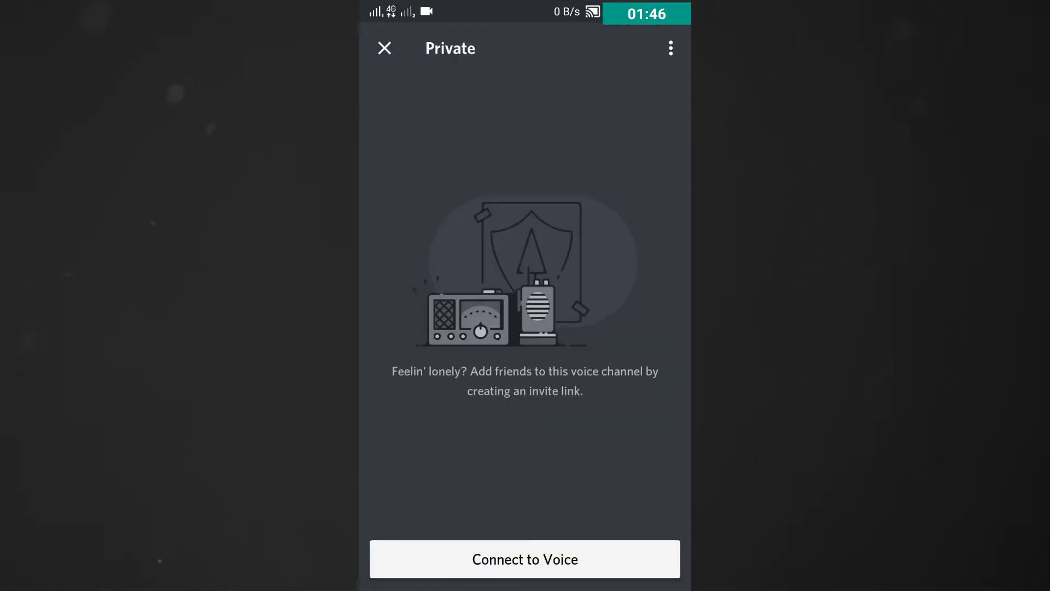
left_click(525, 558)
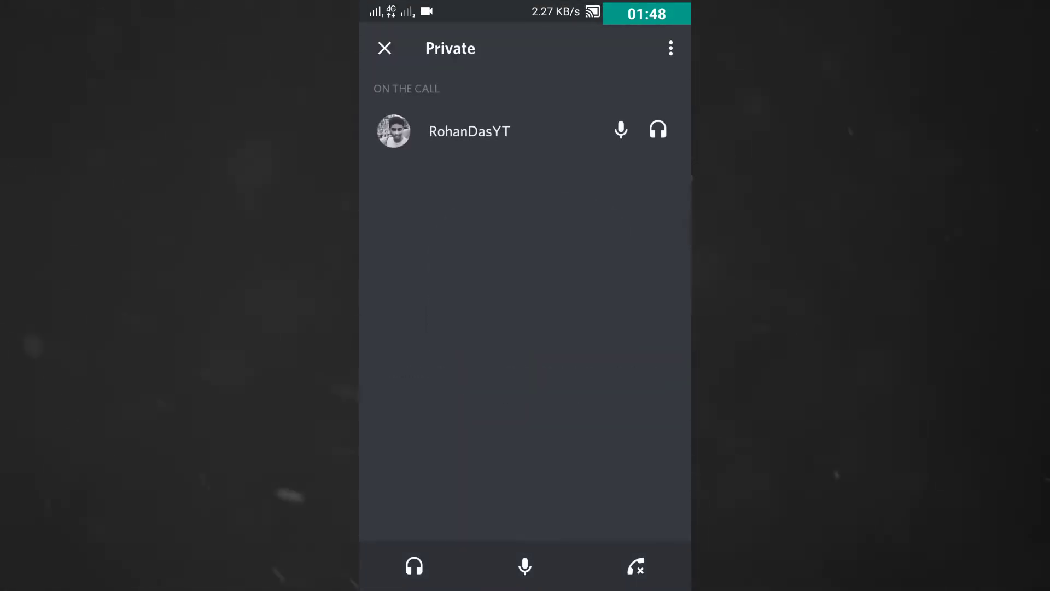
left_click(384, 48)
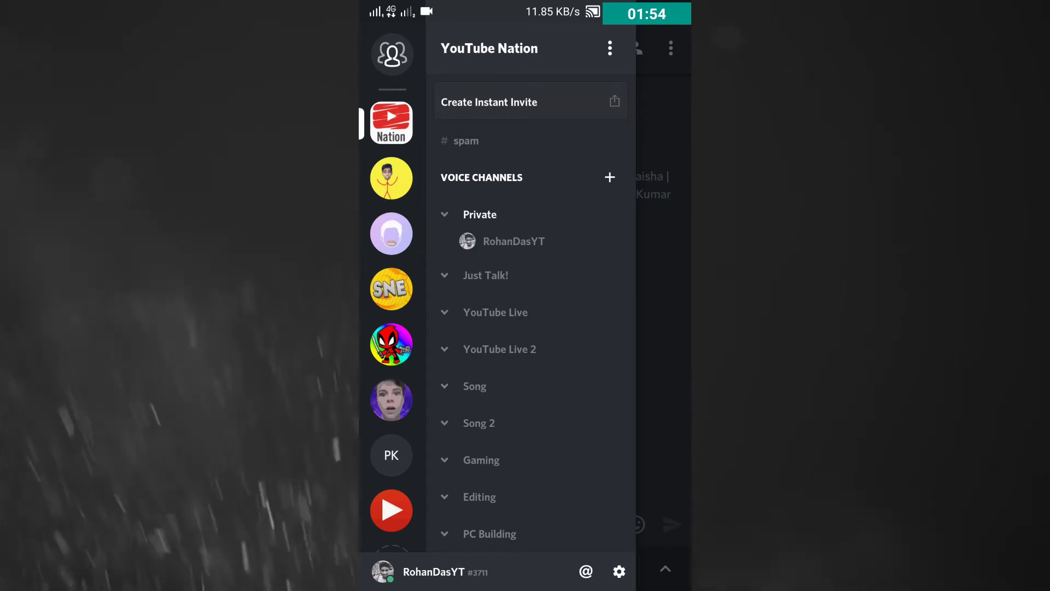
Step: On the Private call, toggle mute and deafen, then disconnect
left_click(480, 214)
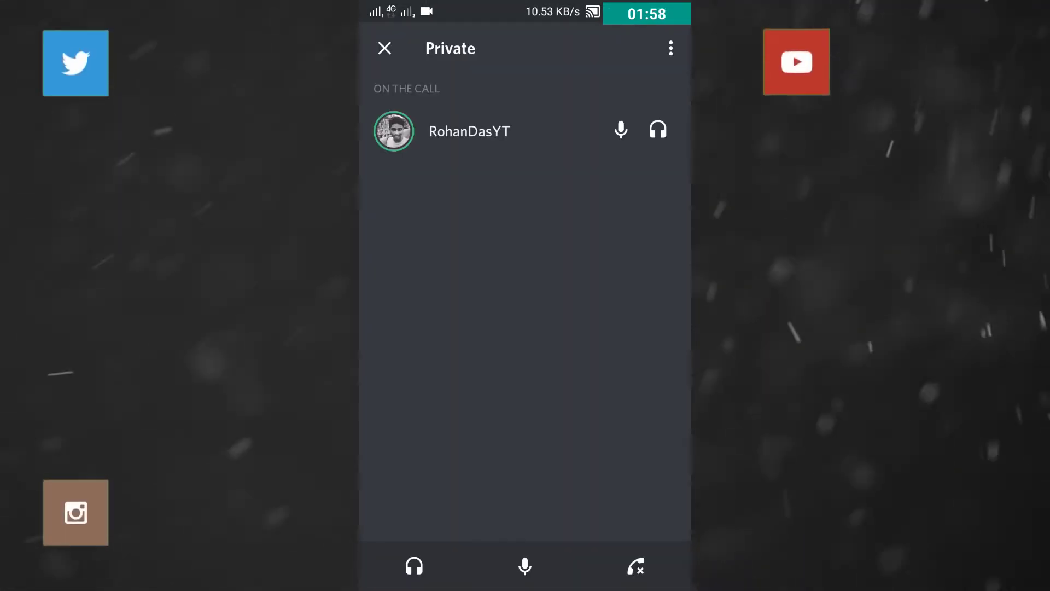
left_click(525, 567)
left_click(525, 566)
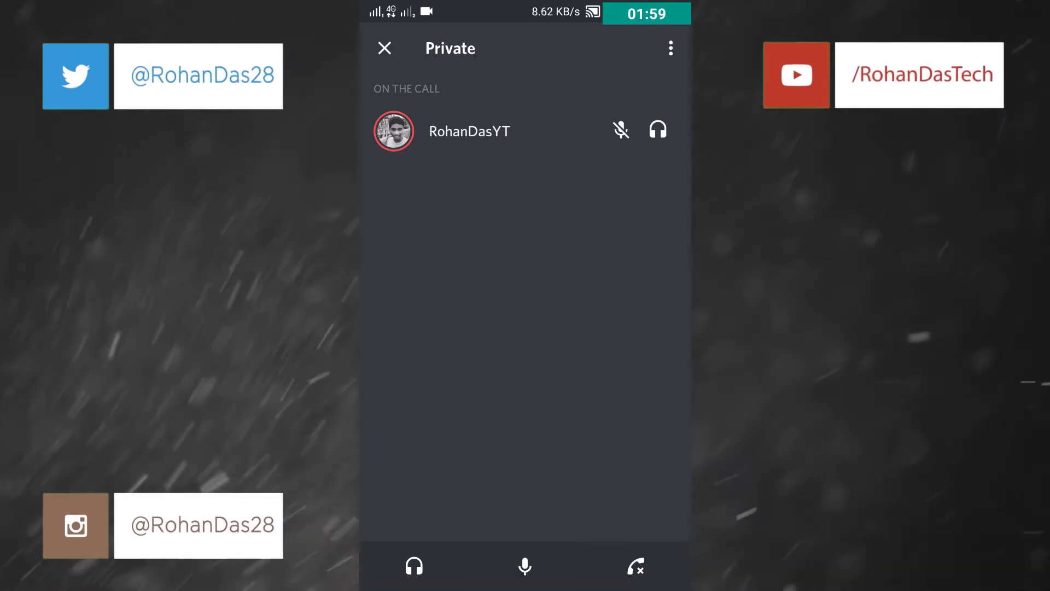
left_click(415, 566)
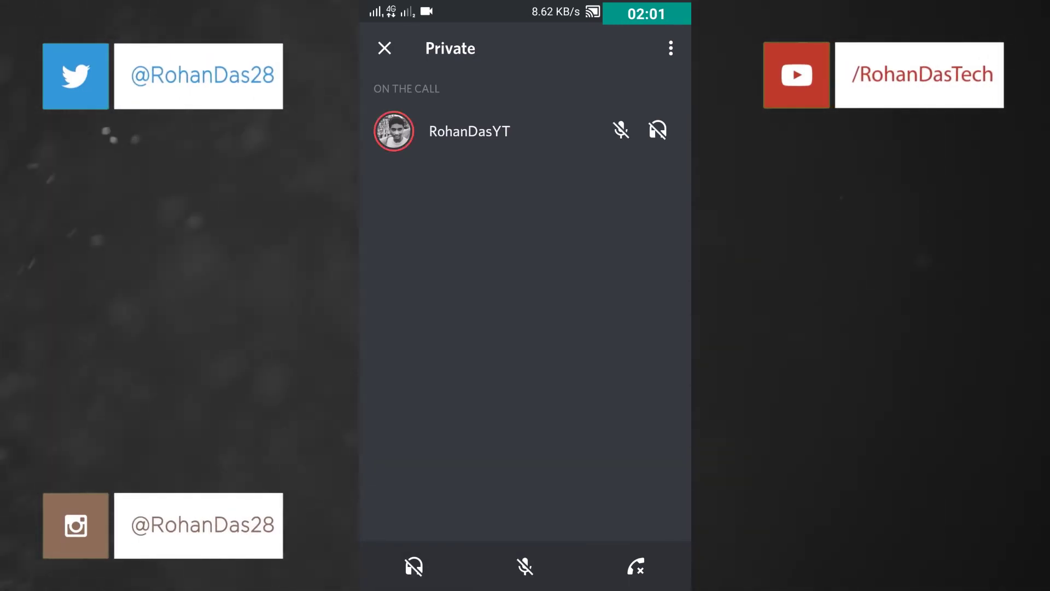
left_click(414, 566)
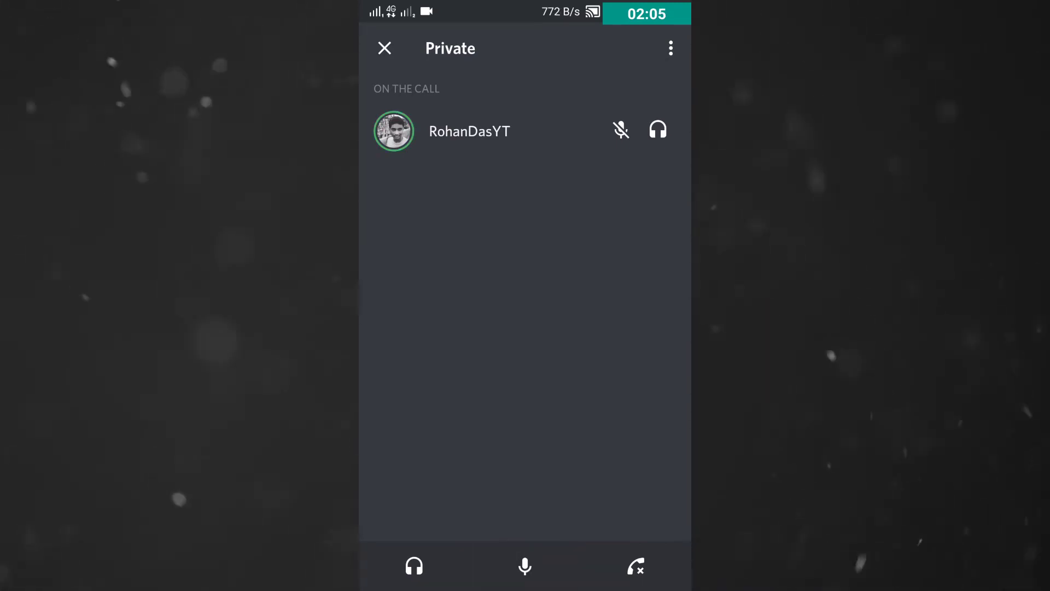
left_click(384, 48)
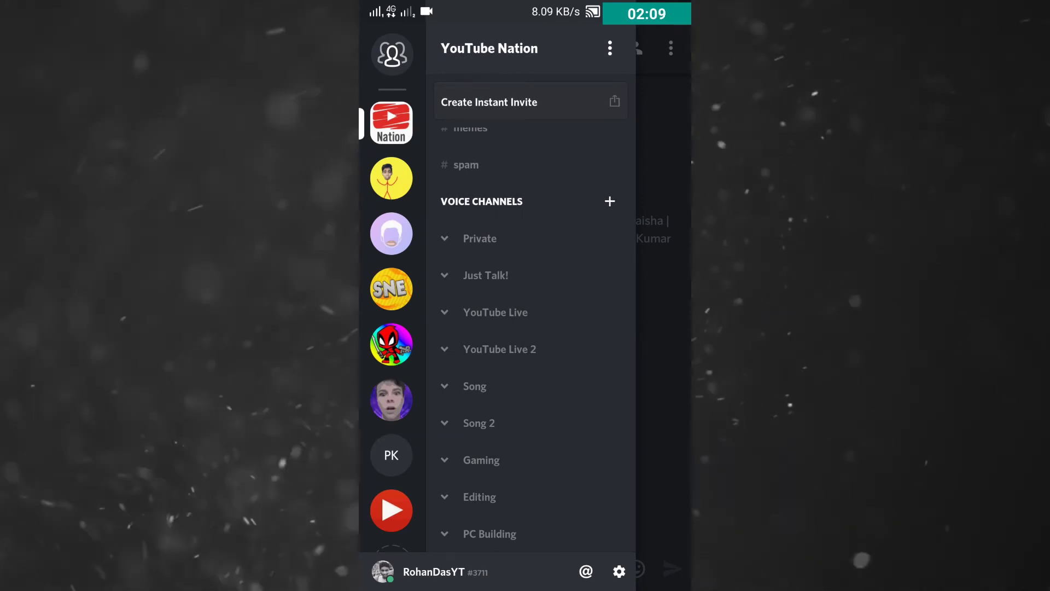
scroll(530, 328, "up", 5)
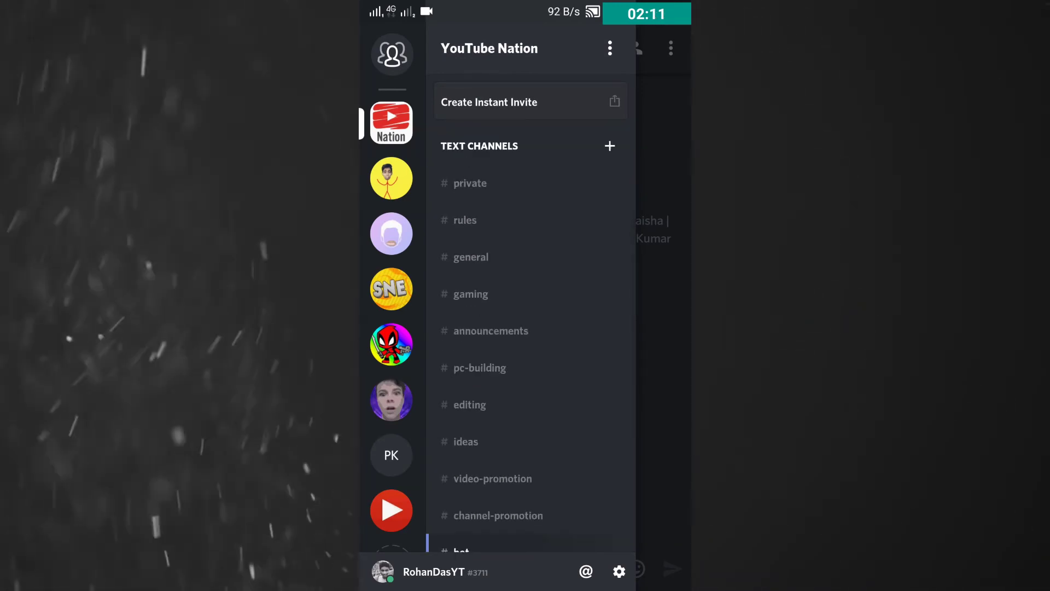
Step: View #general, then open User Settings from Home and exit back to Friends
left_click(472, 257)
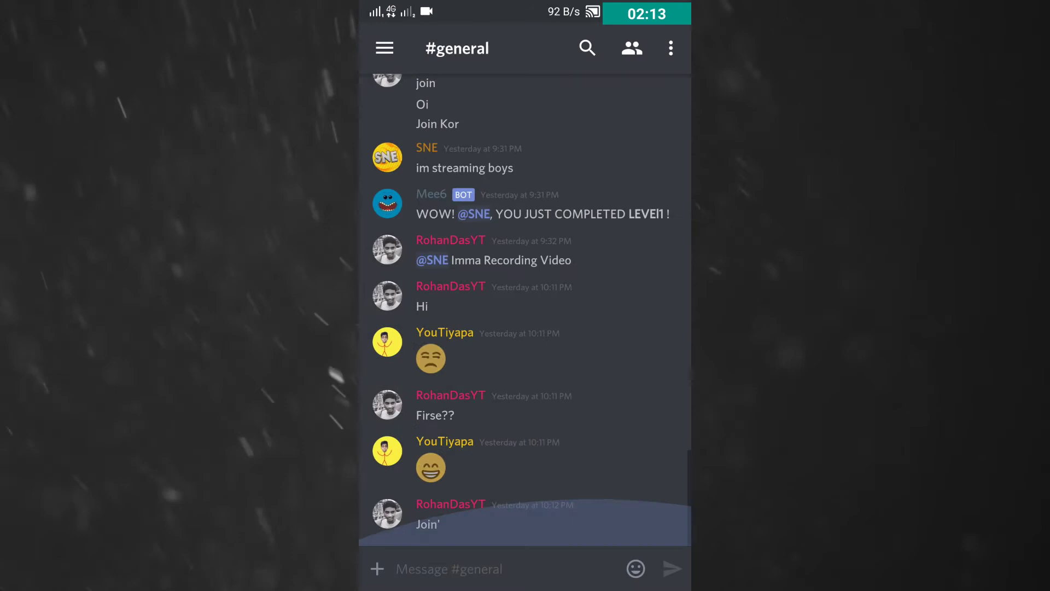
left_click(384, 48)
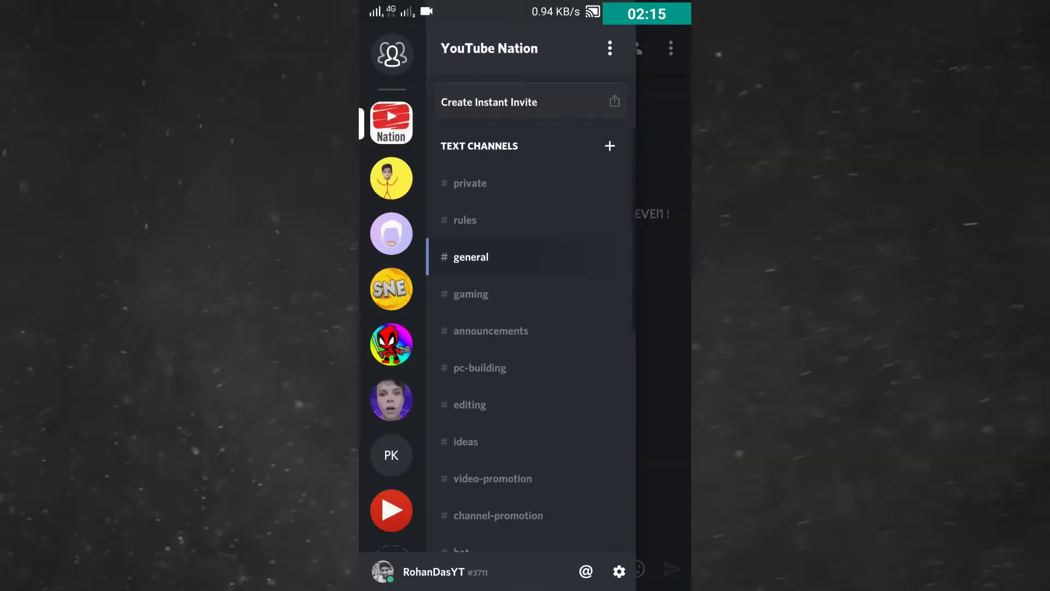
left_click(391, 54)
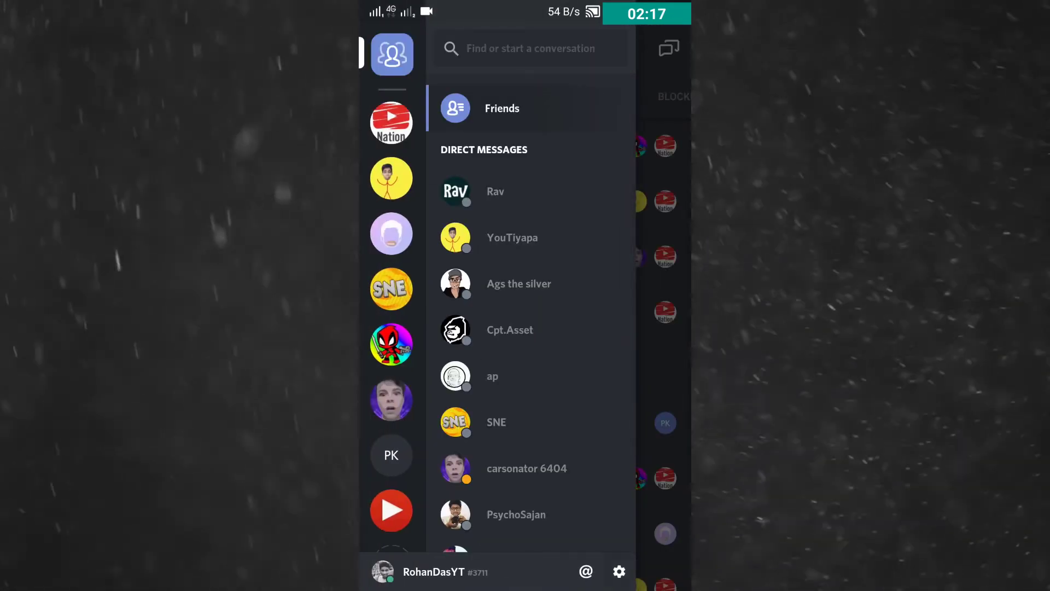
left_click(619, 571)
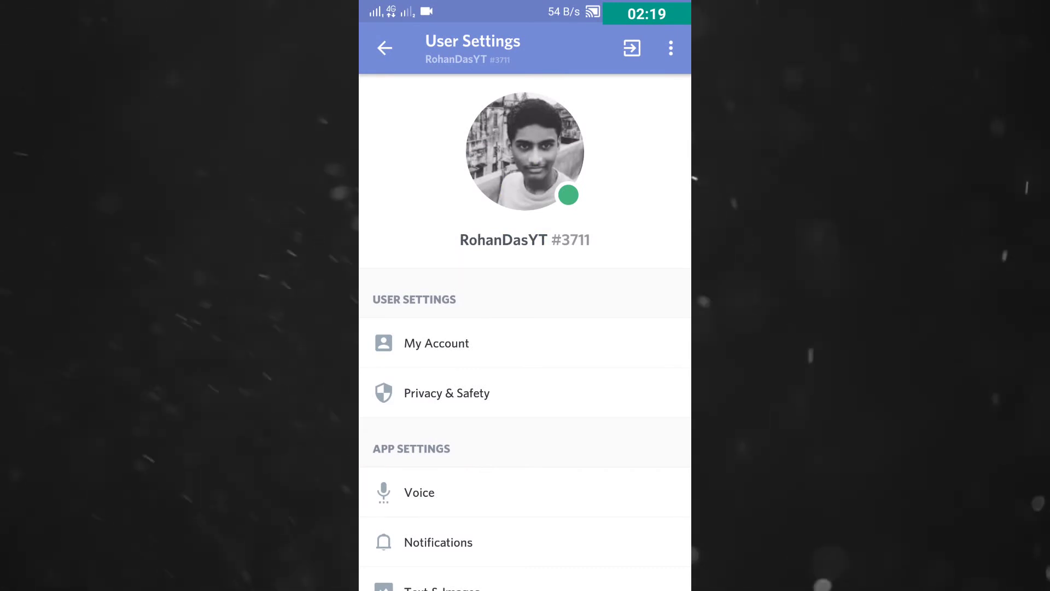
scroll(526, 328, "down", 3)
scroll(525, 328, "up", 3)
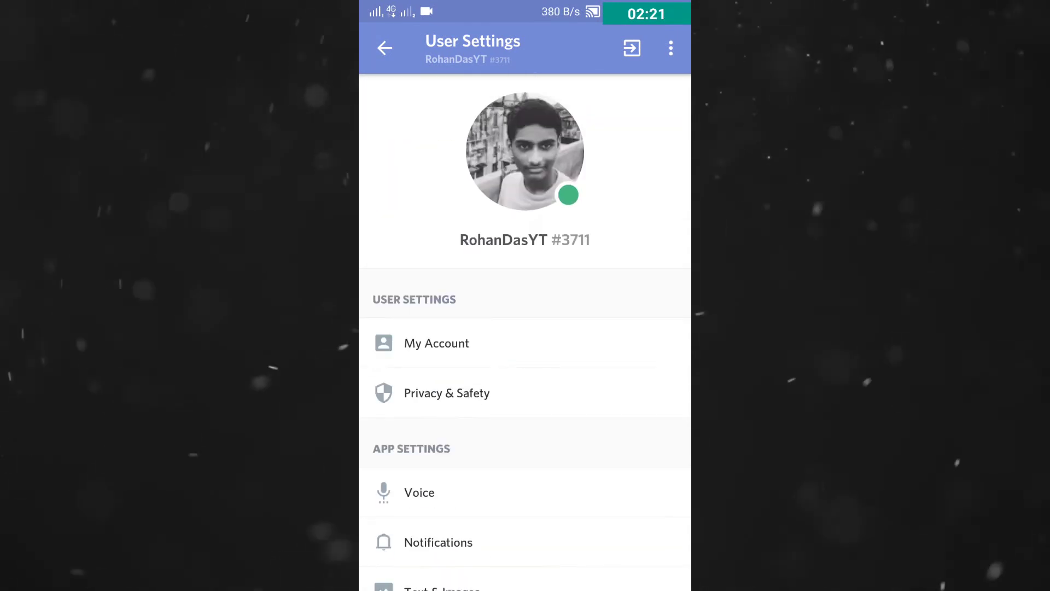
key("Escape")
key("Escape")
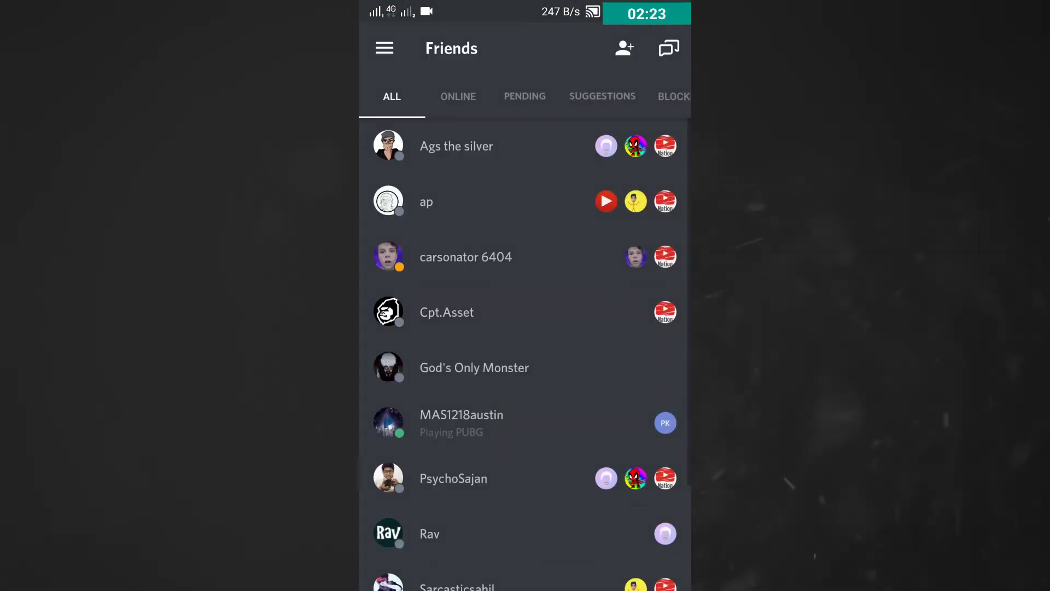
Step: Open YouTube Nation's #general, browse its online, bot and offline members, then close the list
left_click(384, 48)
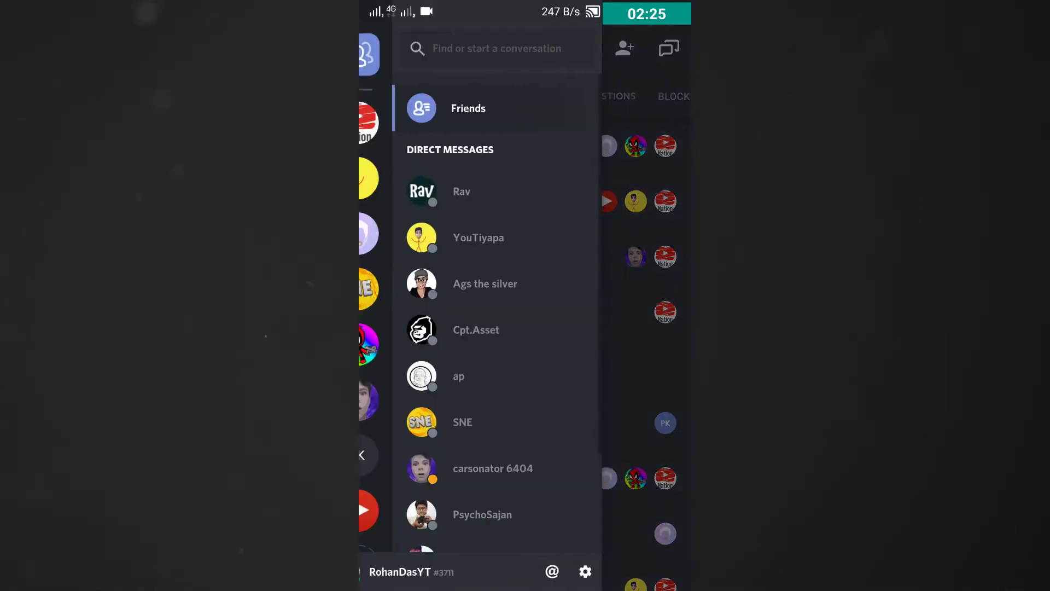
left_click(392, 123)
left_click(397, 257)
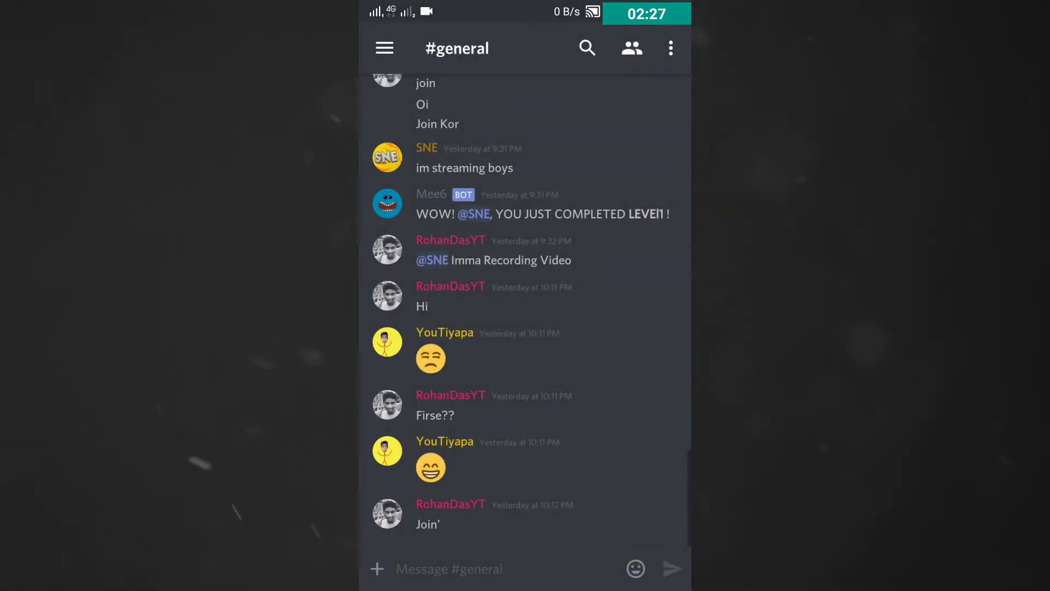
left_click(632, 49)
left_click(397, 296)
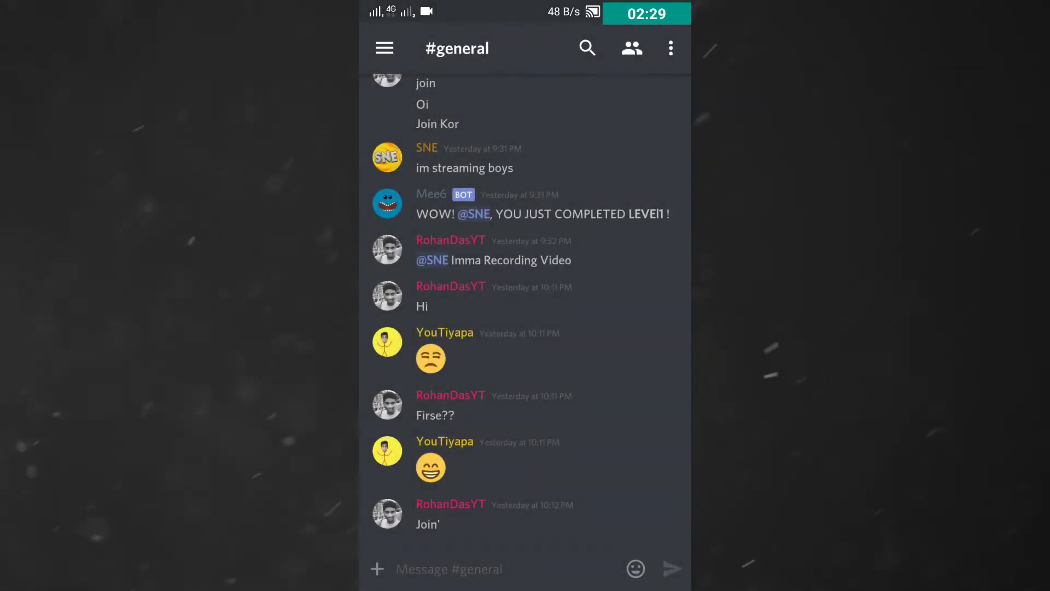
left_click(633, 48)
scroll(565, 328, "down", 10)
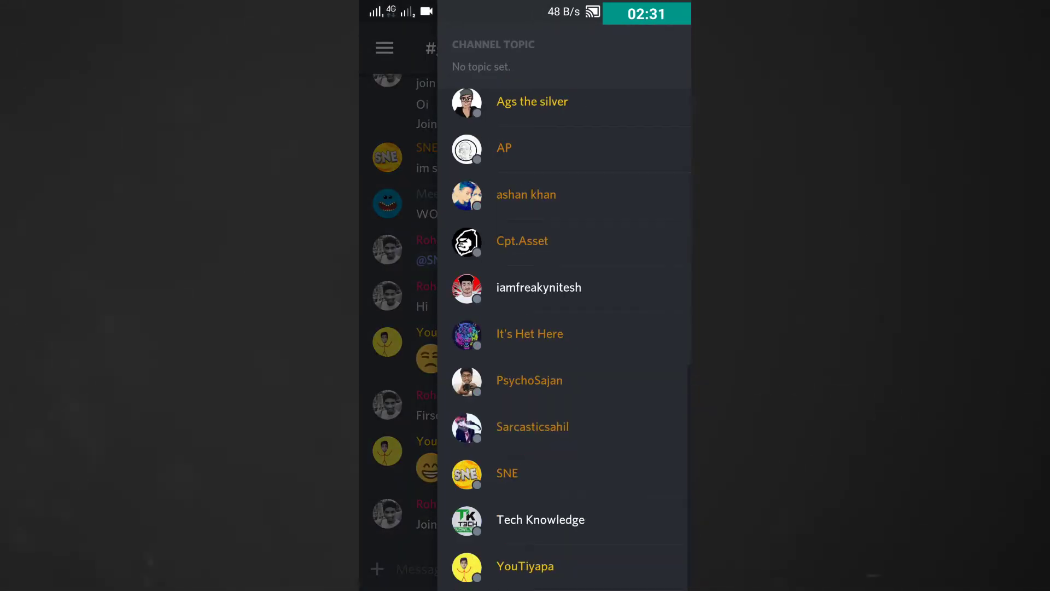
scroll(565, 328, "up", 10)
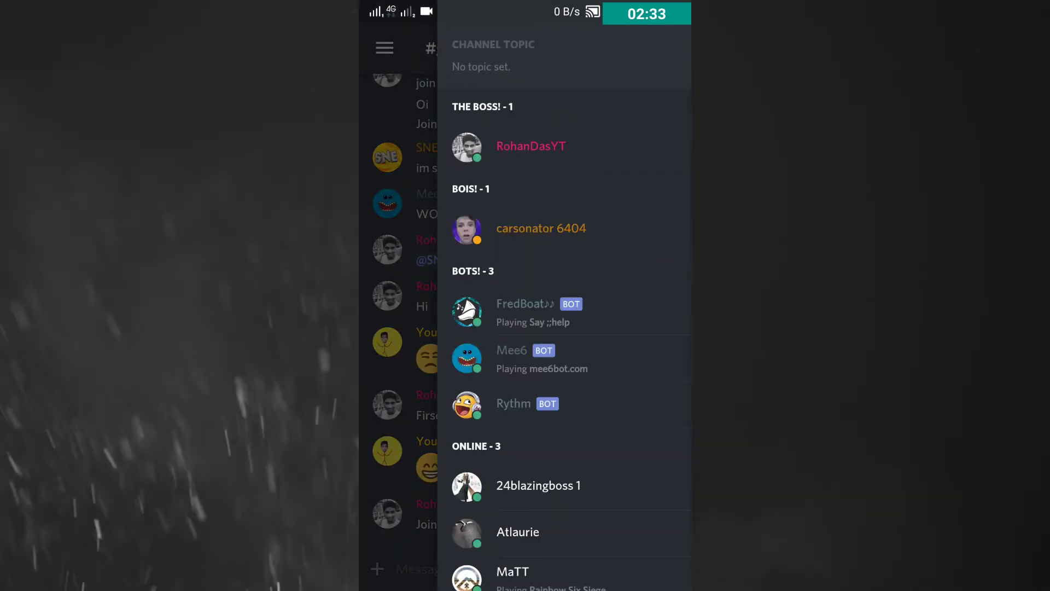
scroll(564, 328, "down", 10)
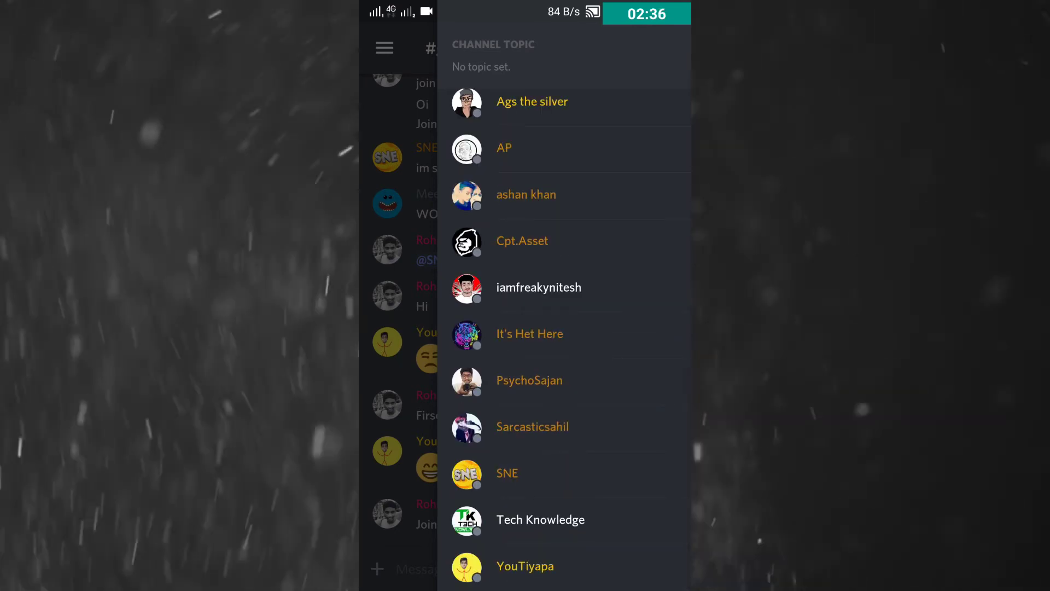
scroll(565, 328, "up", 5)
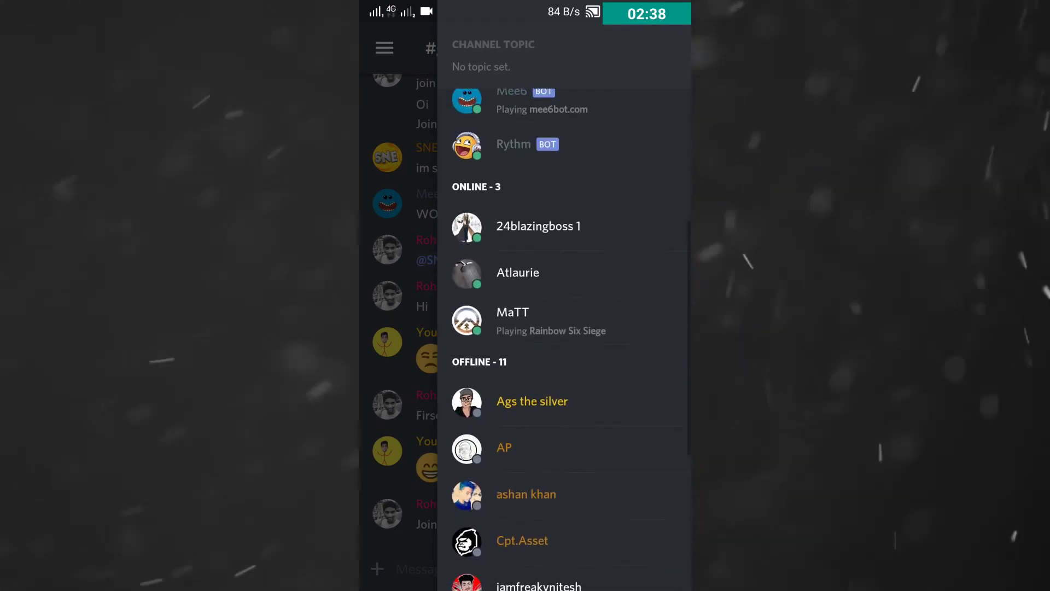
scroll(565, 329, "up", 2)
scroll(565, 328, "down", 2)
scroll(564, 328, "down", 2)
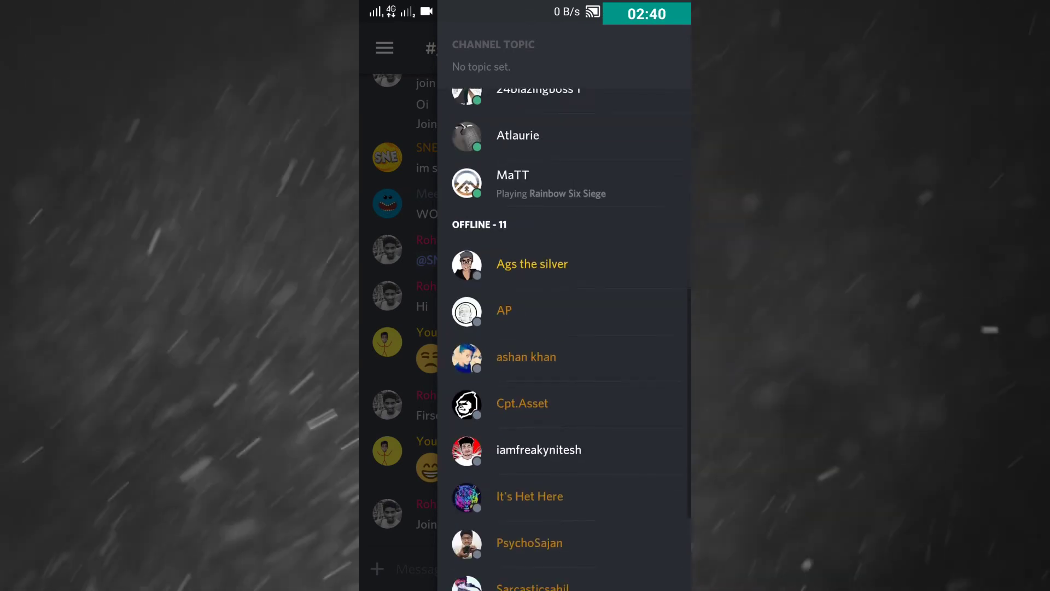
scroll(565, 328, "down", 2)
scroll(564, 328, "up", 4)
scroll(564, 328, "up", 2)
key("Escape")
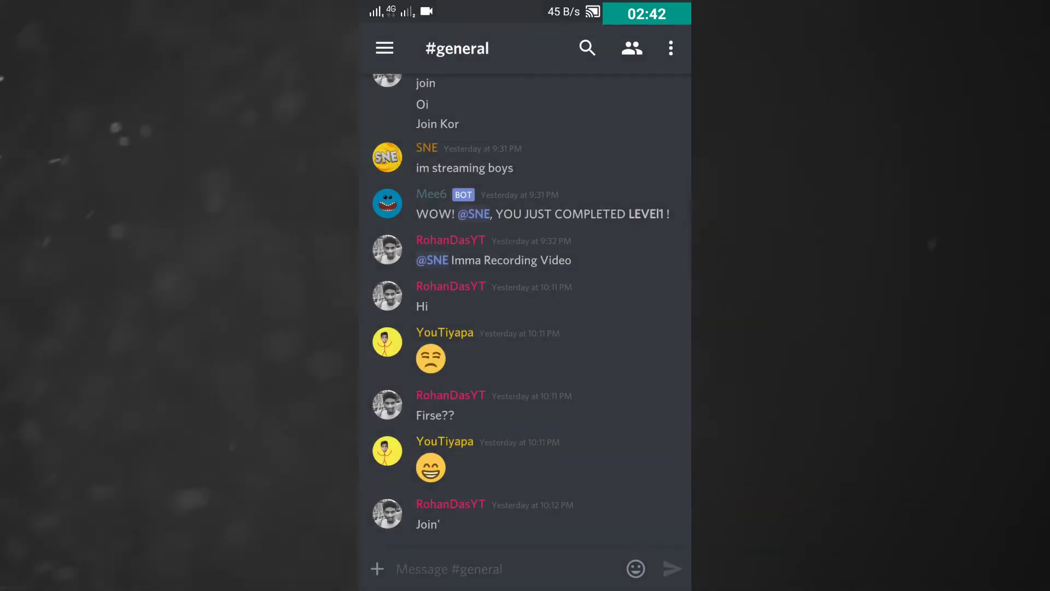